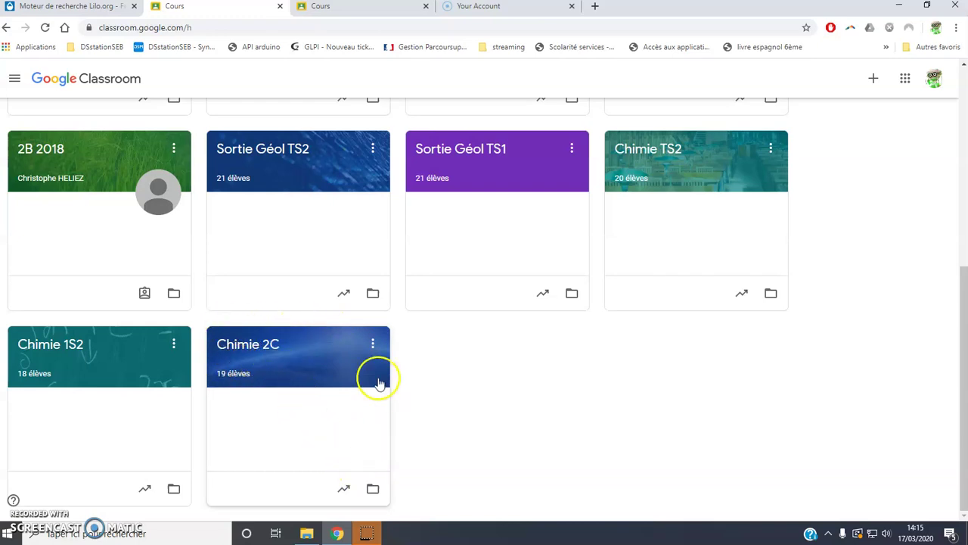
Open the Chimie 2C course and start a new assignment (Devoir) in its classwork, dismissing the rubric introduction
click(262, 344)
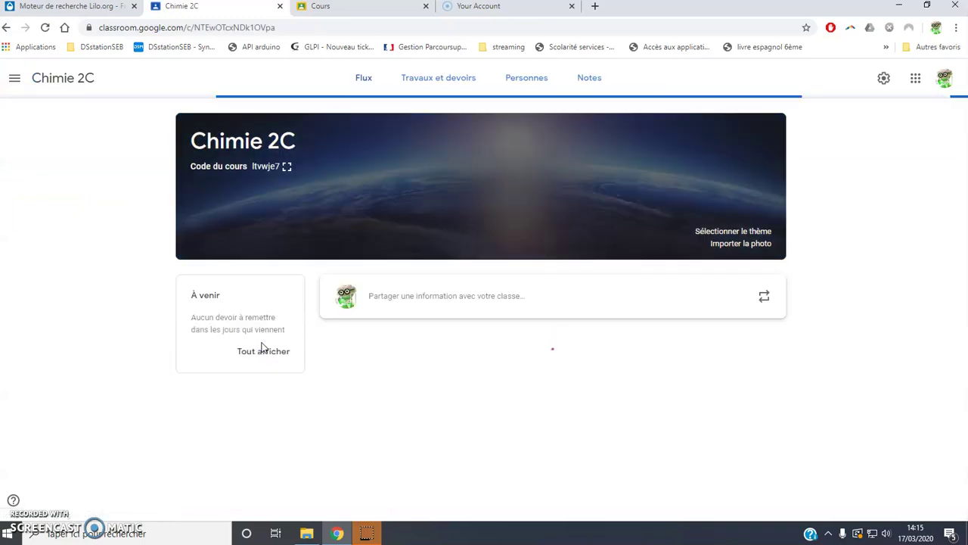
click(414, 84)
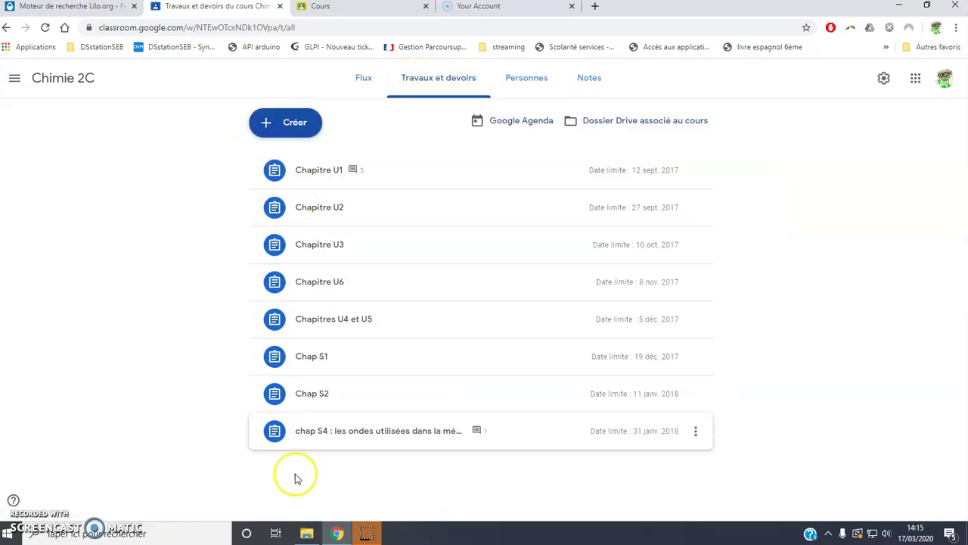
click(281, 130)
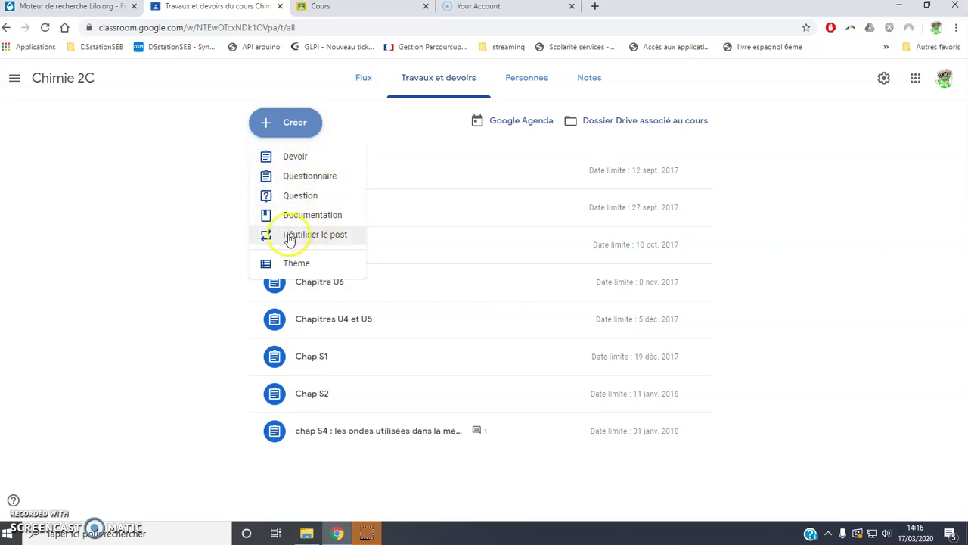
click(295, 161)
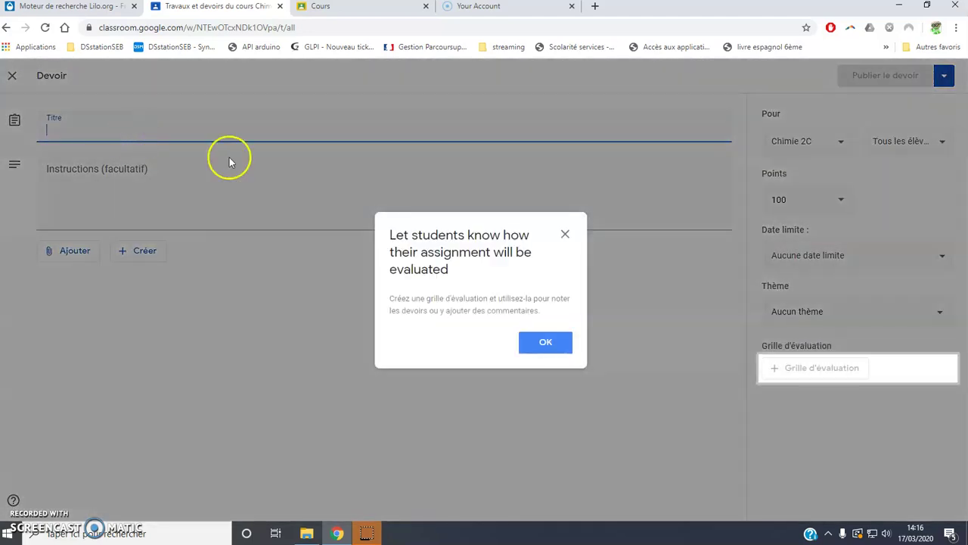
click(565, 238)
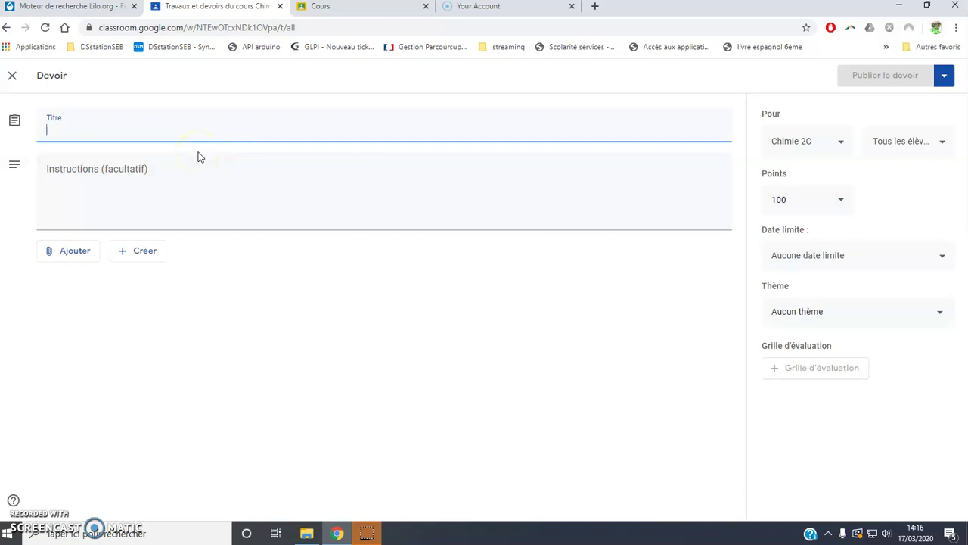
Title the assignment "chap 7 : transformations physiques"
text(chap)
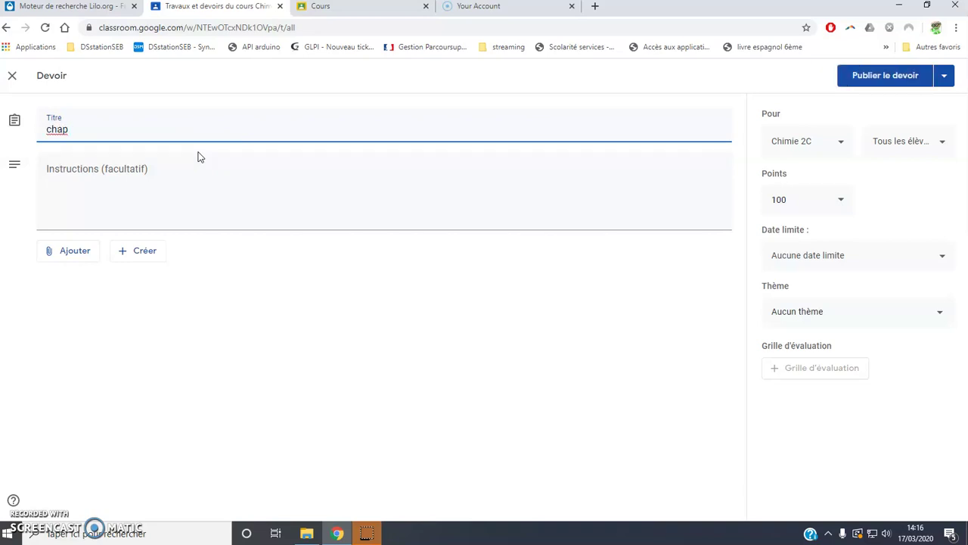
text( 7 : transformaztions physiques)
click(141, 130)
key(BackSpace)
Enter the assignment instructions "Lire le cours + regarder les vidéos + faire l'activité n°4"
click(100, 169)
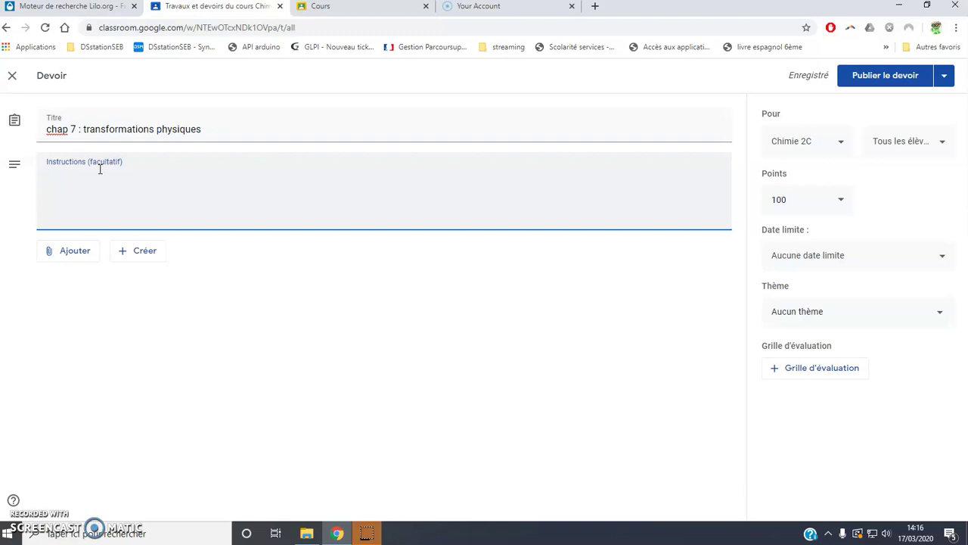
text(Lire le cours + regarder les vi)
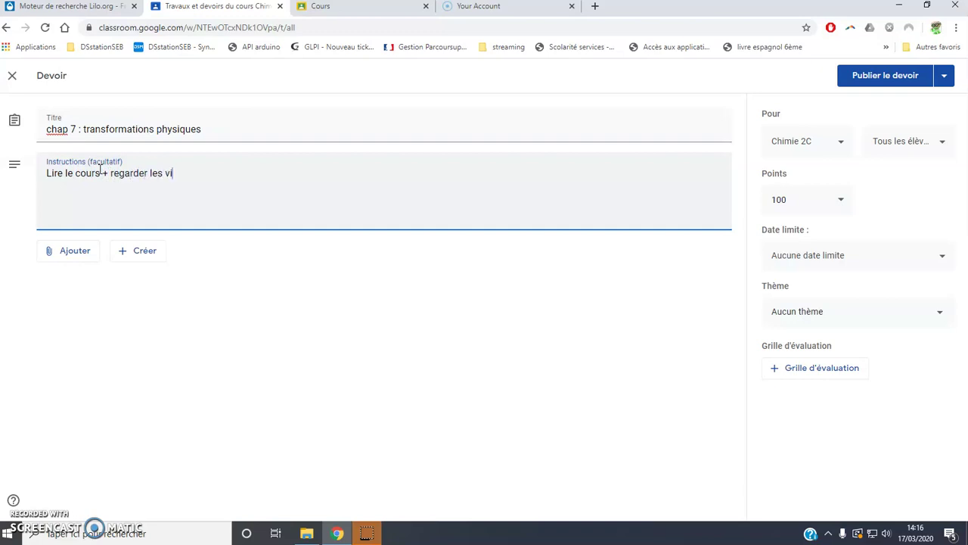
text(déos + faire l'activité n°4)
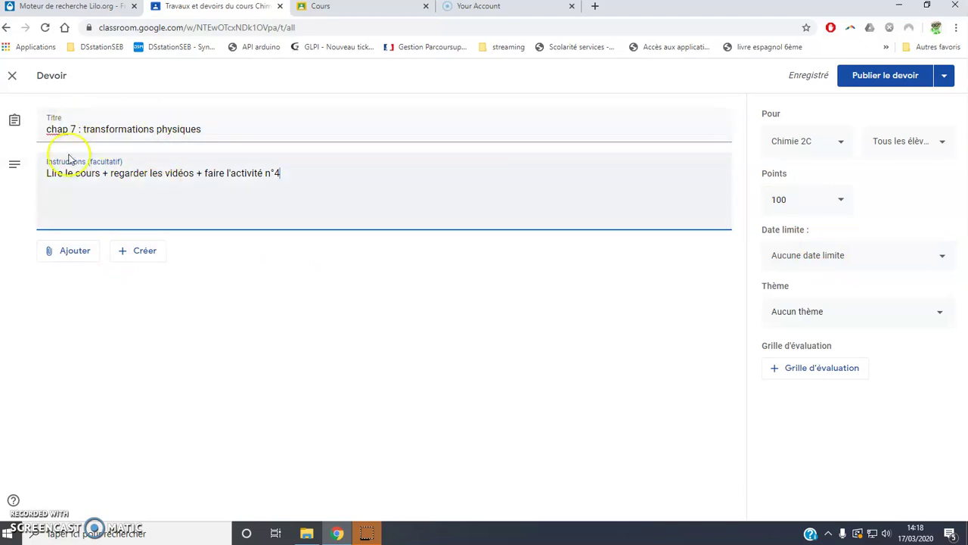
Start attaching a file to the assignment so that the Google Drive file insertion dialog is open
click(83, 255)
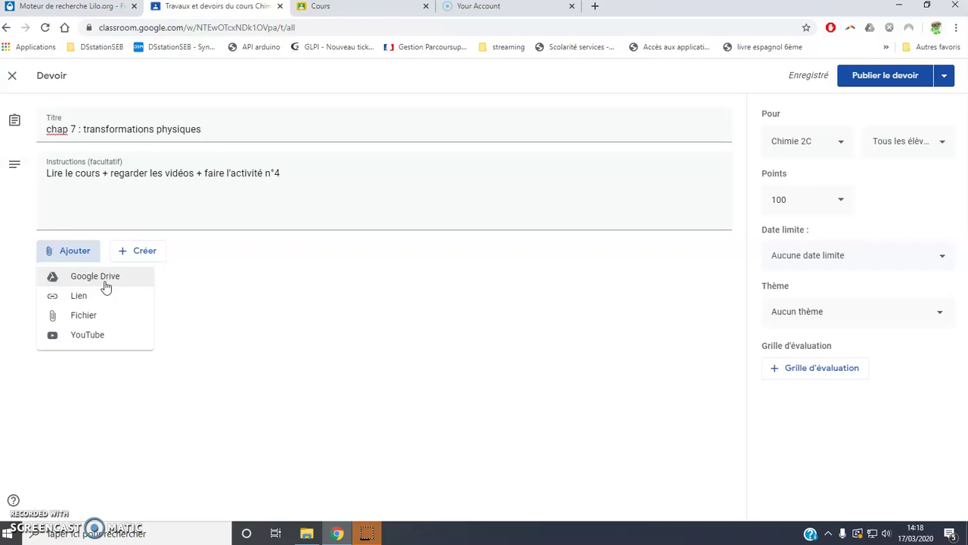
click(97, 279)
click(88, 336)
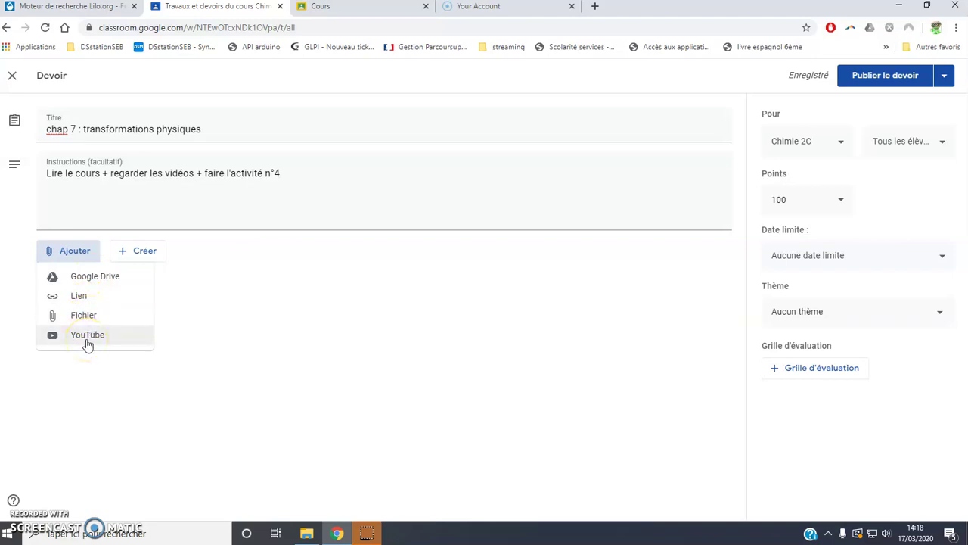
click(79, 317)
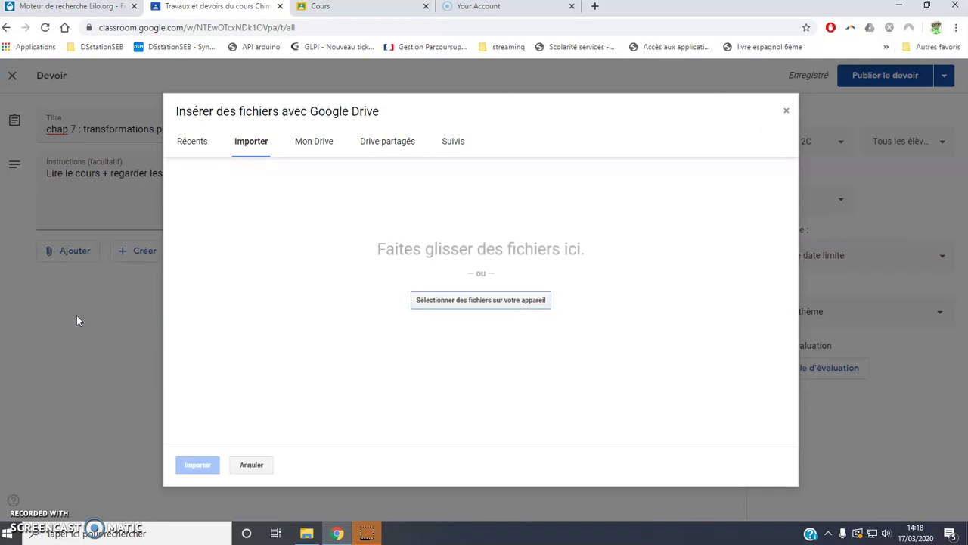
Switch to File Explorer and browse from cours through réforme sept 2019 and phys 2nd to the folder chap 7 les transfo physiques
click(307, 532)
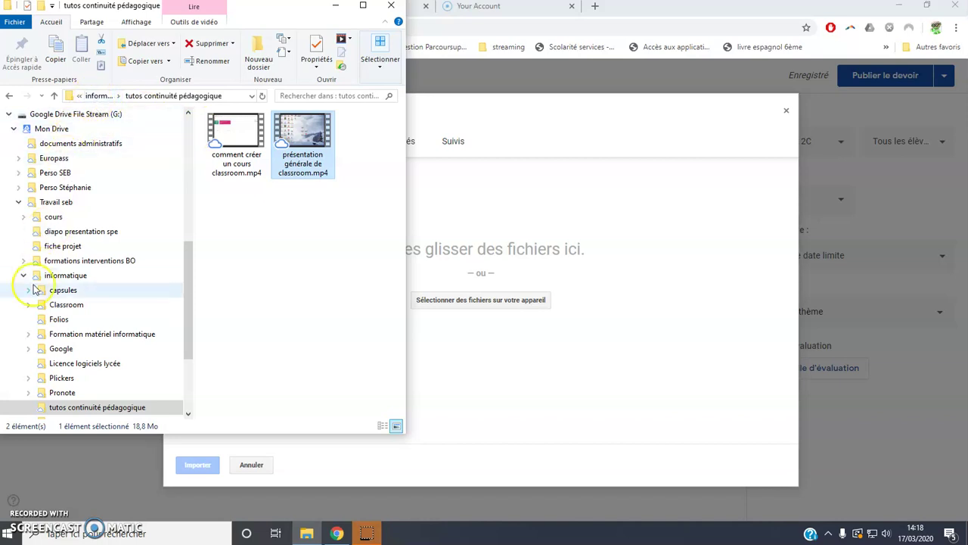
scroll(38, 276, down, 3)
scroll(34, 289, up, 5)
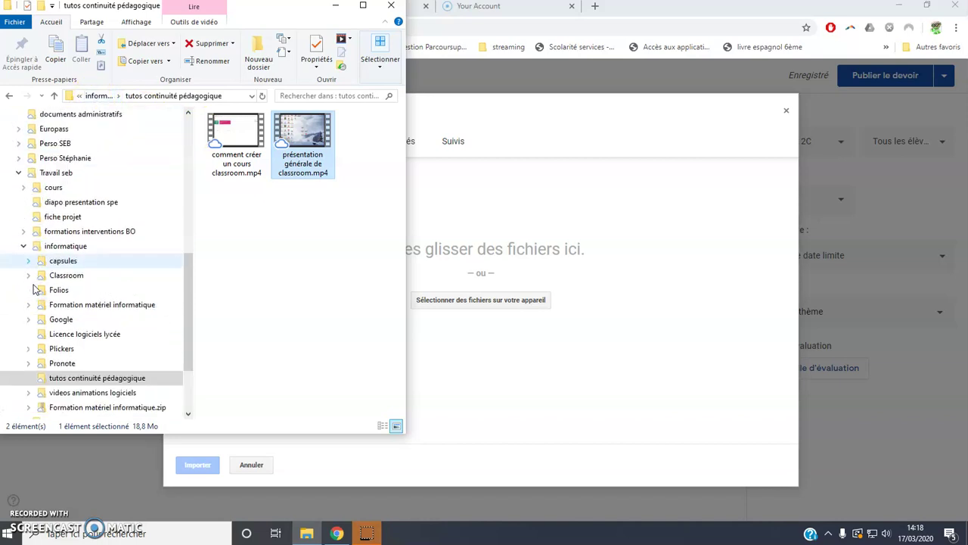
click(53, 304)
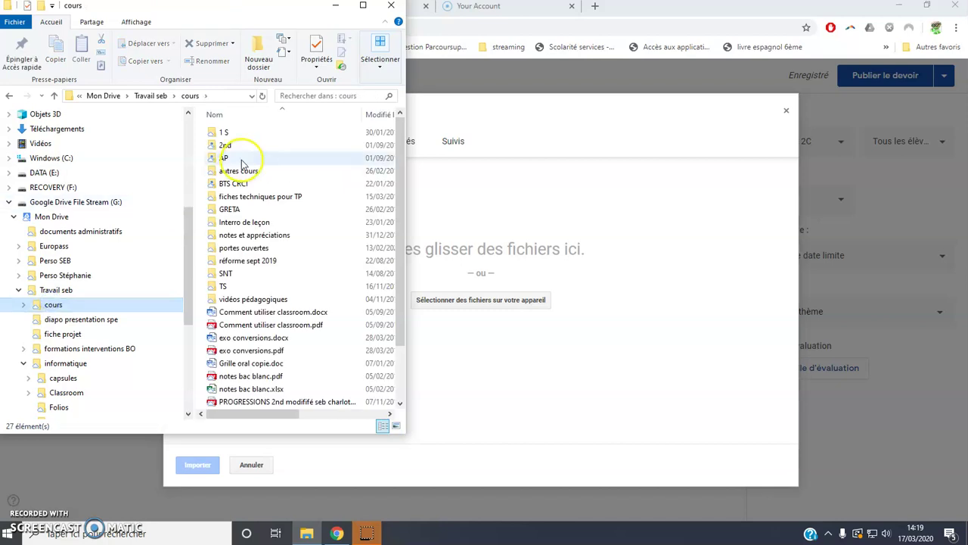
double_click(227, 260)
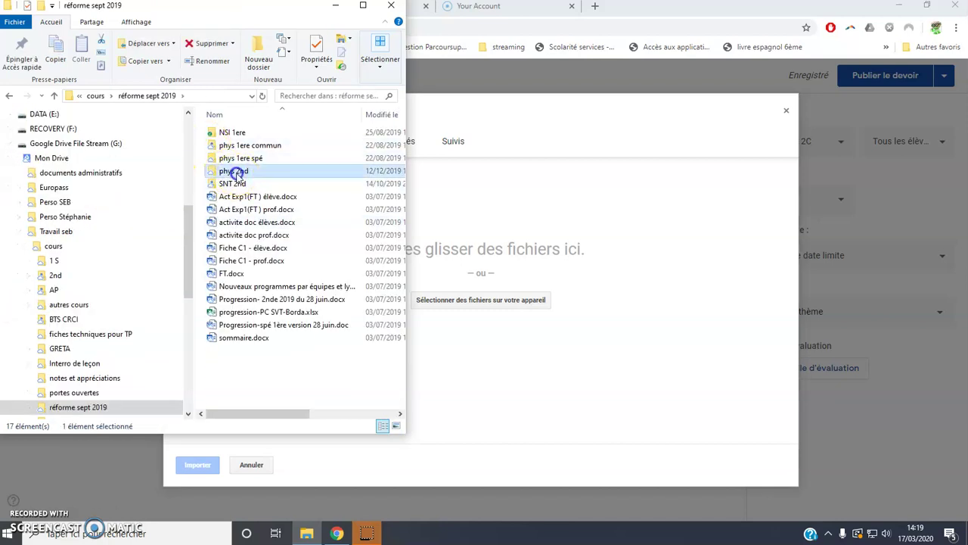
double_click(232, 172)
double_click(246, 196)
double_click(254, 158)
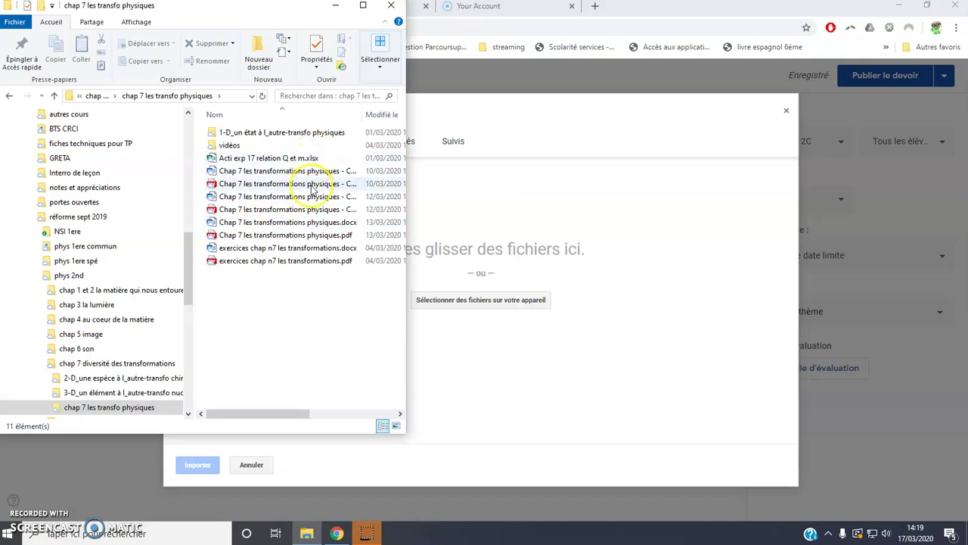
Add Chap 7 les transformations physiques.pdf to the import list and dismiss the selection of further files
click(291, 235)
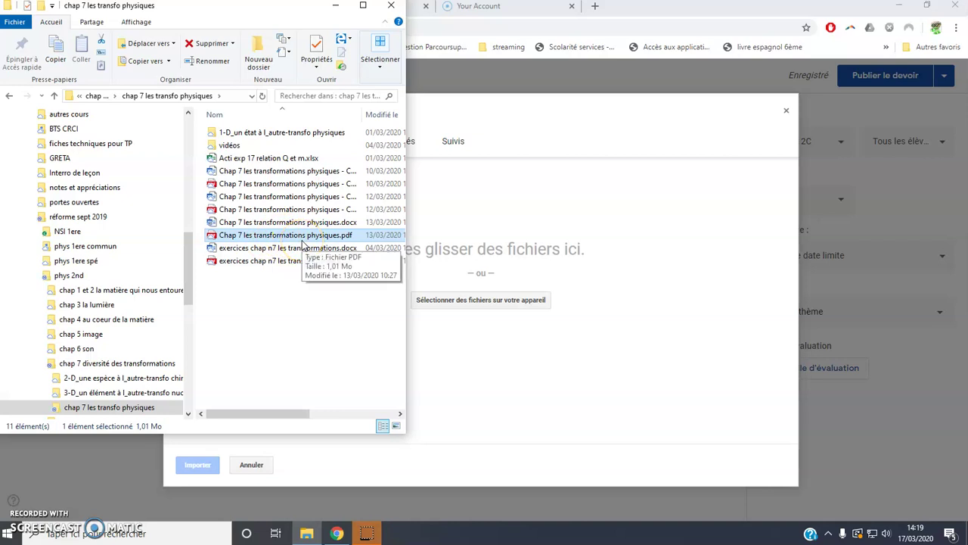
click(263, 224)
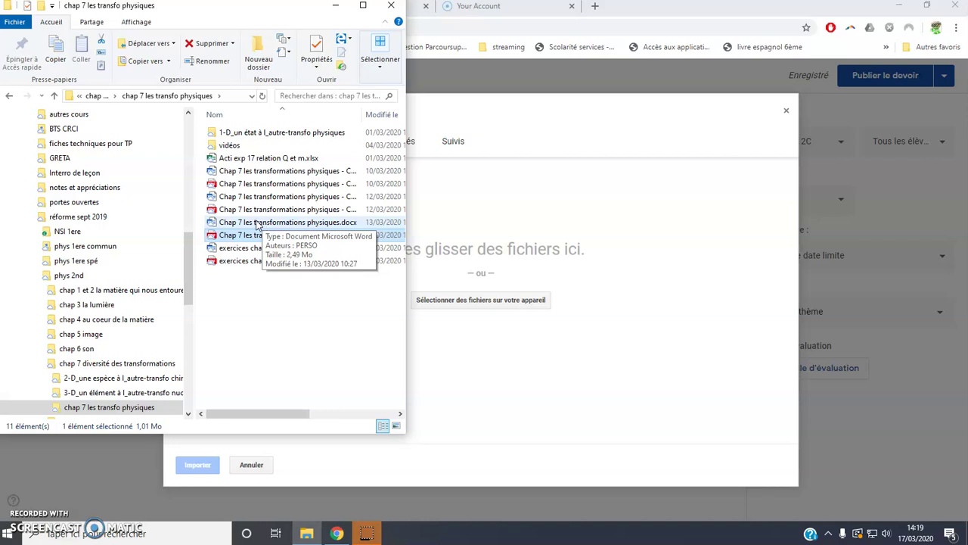
drag(257, 235, 579, 319)
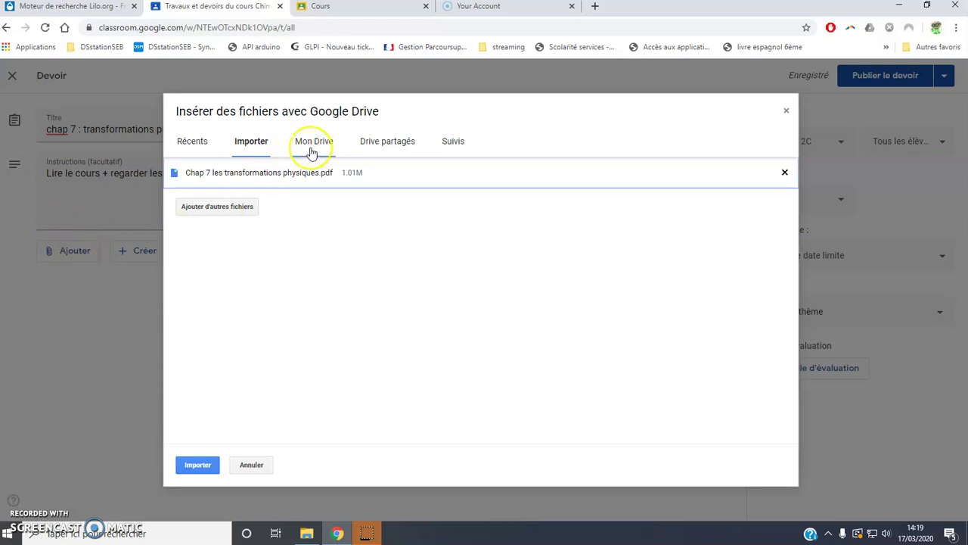
click(207, 215)
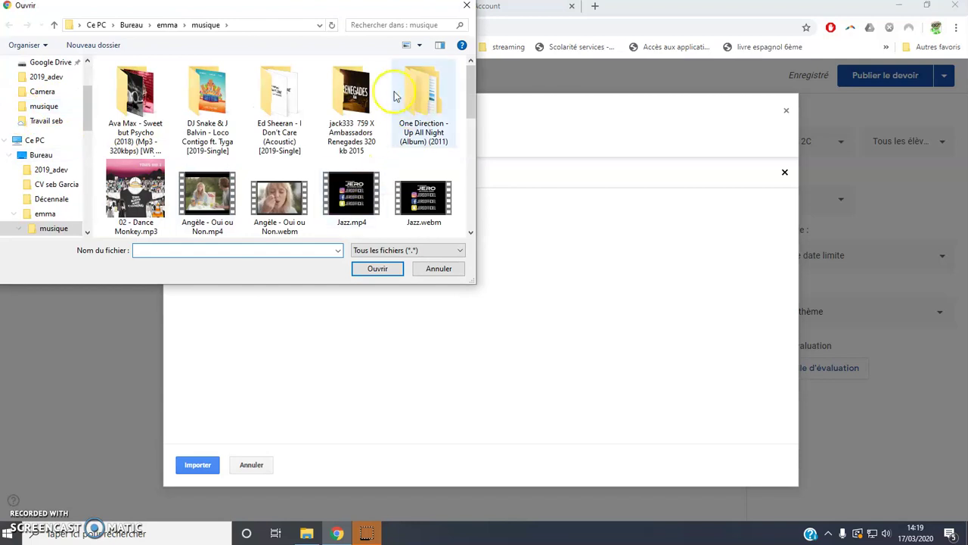
click(467, 6)
Browse Mon Drive through Travail seb, cours and réforme sept 2019 to the phys 2nd folder
click(313, 145)
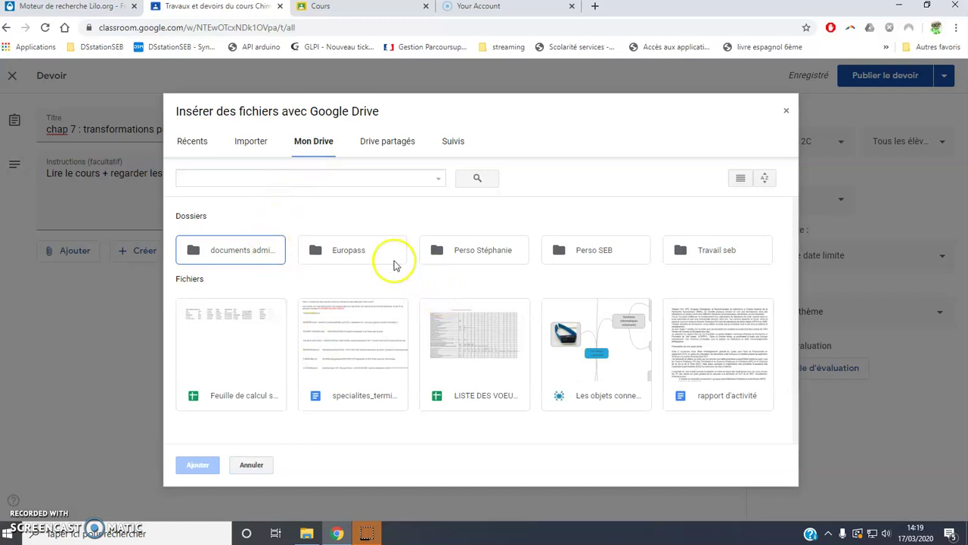
double_click(694, 253)
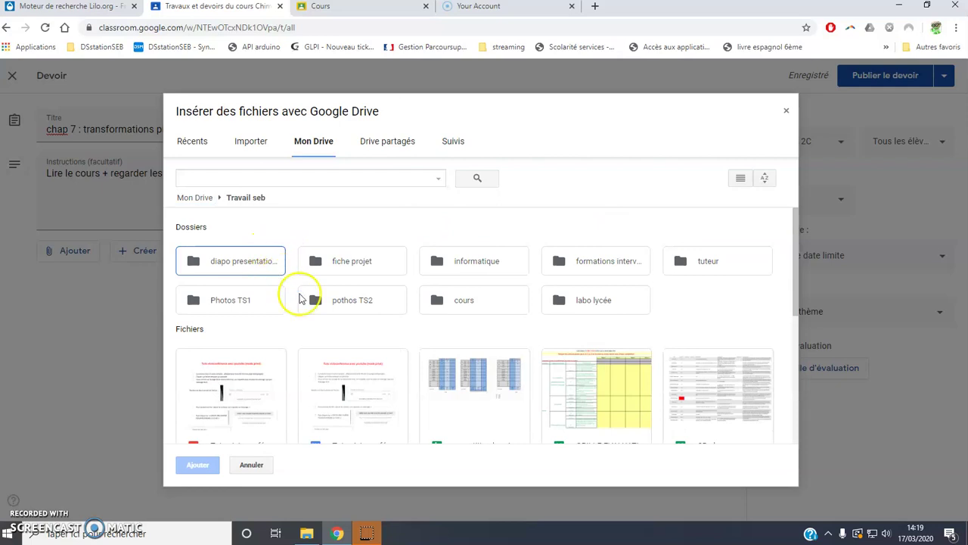
click(465, 301)
double_click(464, 301)
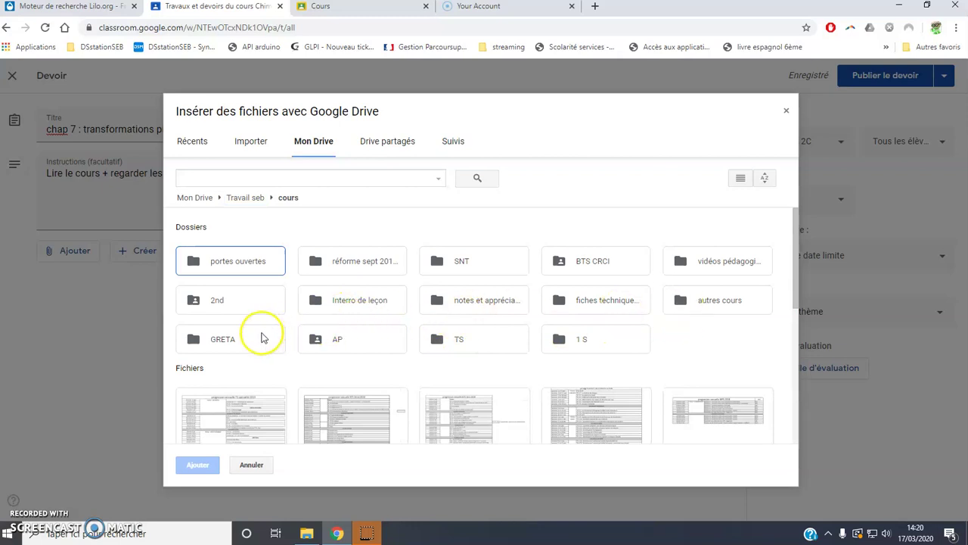
click(377, 265)
double_click(377, 265)
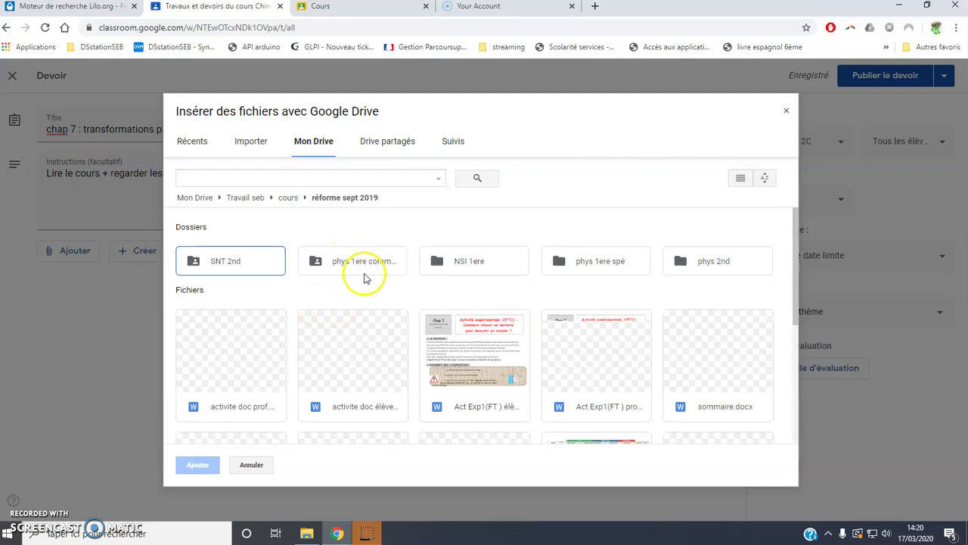
double_click(699, 265)
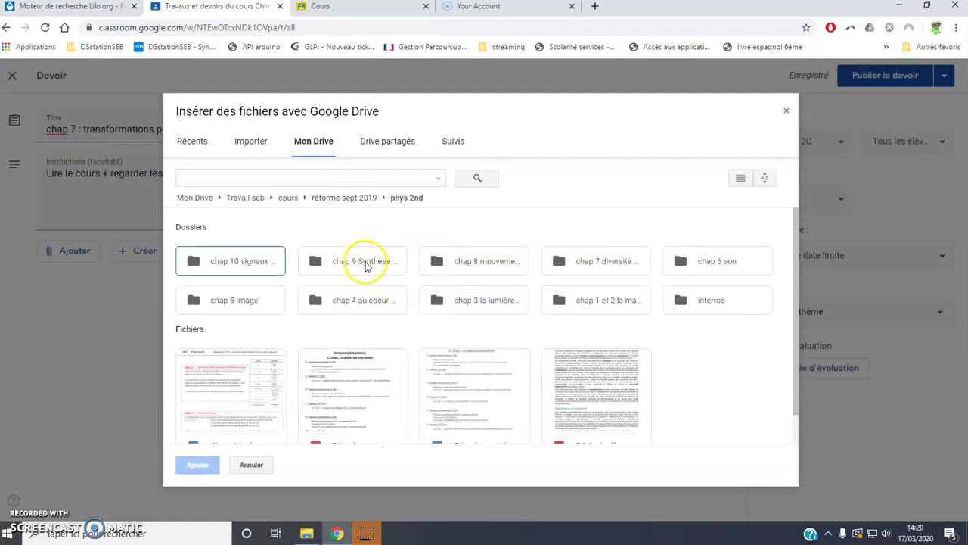
Open the vidéos folder inside chap 7 diversité des transformations and chap 7 les transfo physiques
double_click(603, 264)
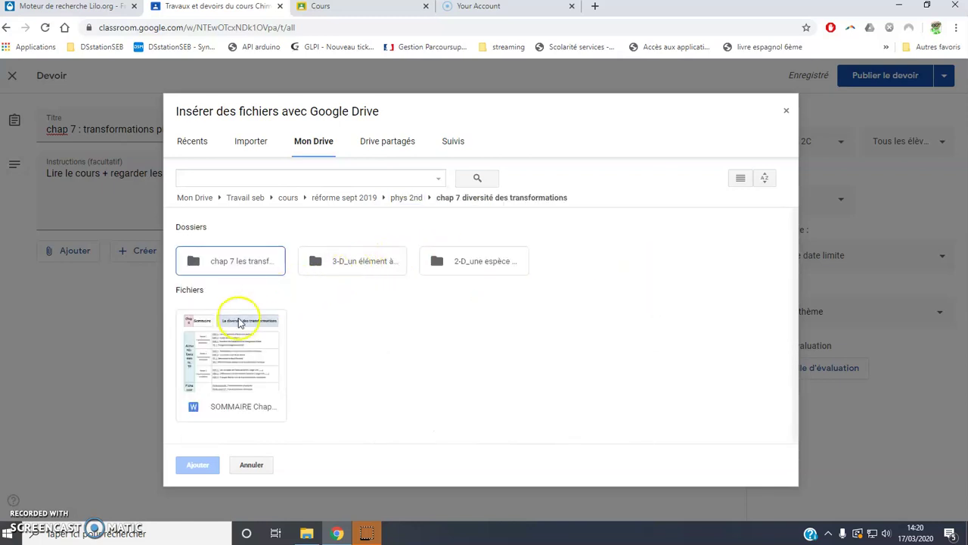
click(412, 198)
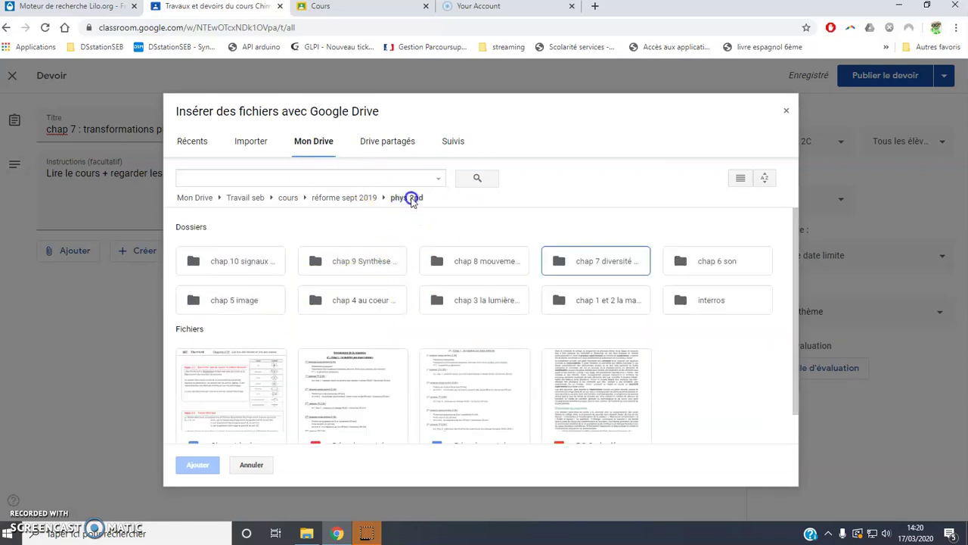
double_click(597, 262)
double_click(259, 261)
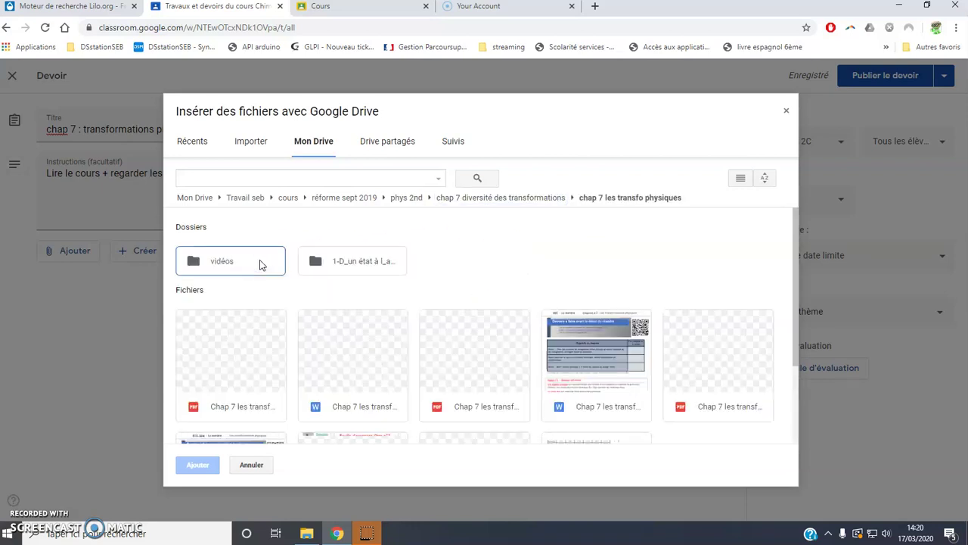
click(236, 257)
double_click(236, 258)
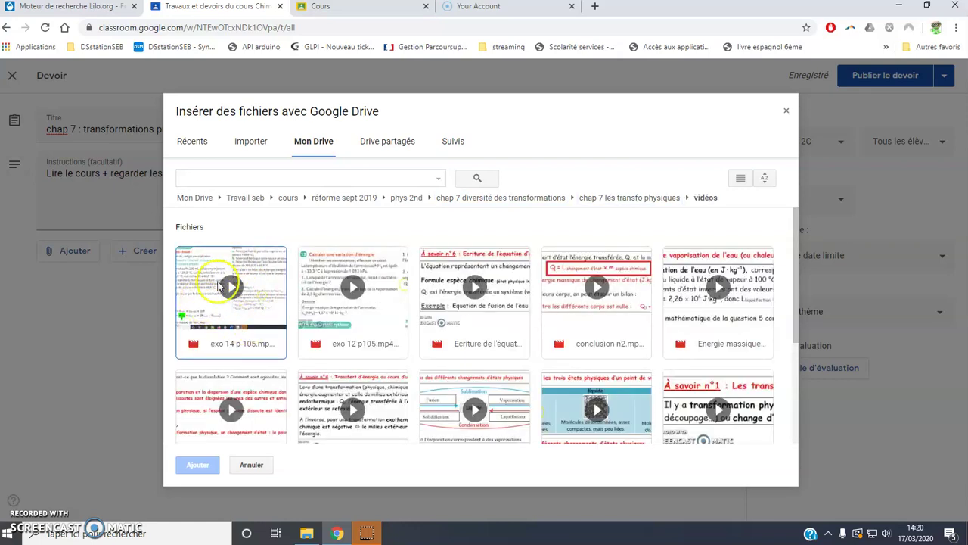
Attach the video exo 14 p 105.mp4 from the vidéos folder to the assignment
scroll(346, 374, down, 3)
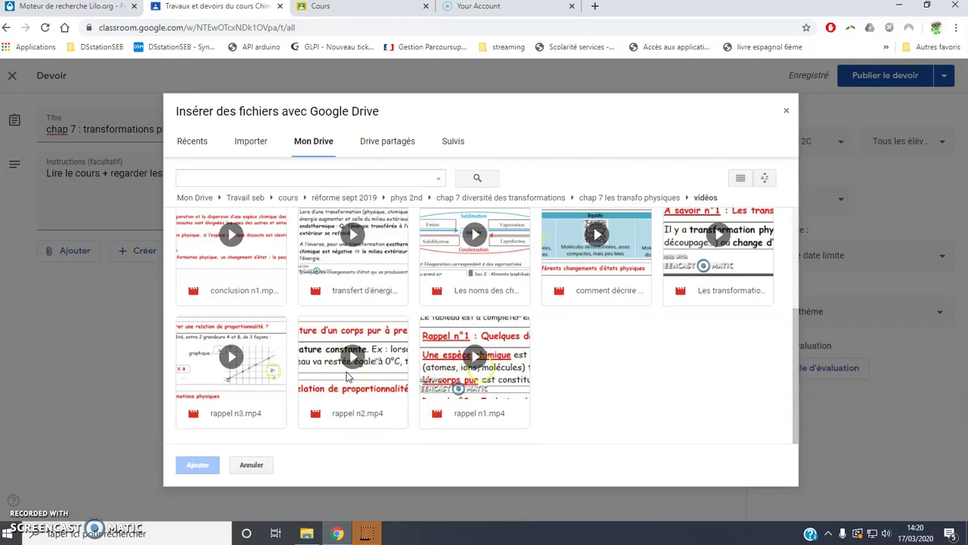
scroll(280, 310, up, 3)
click(210, 285)
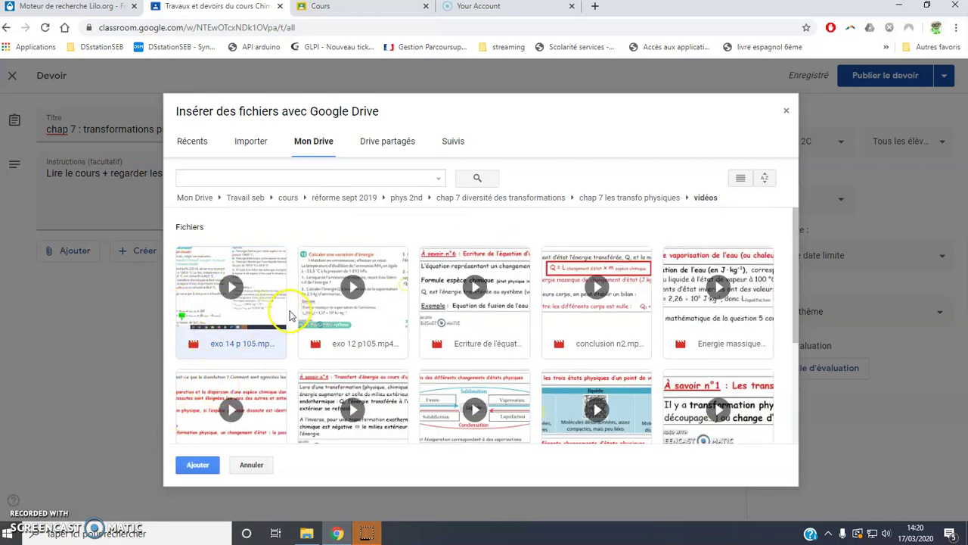
click(322, 310)
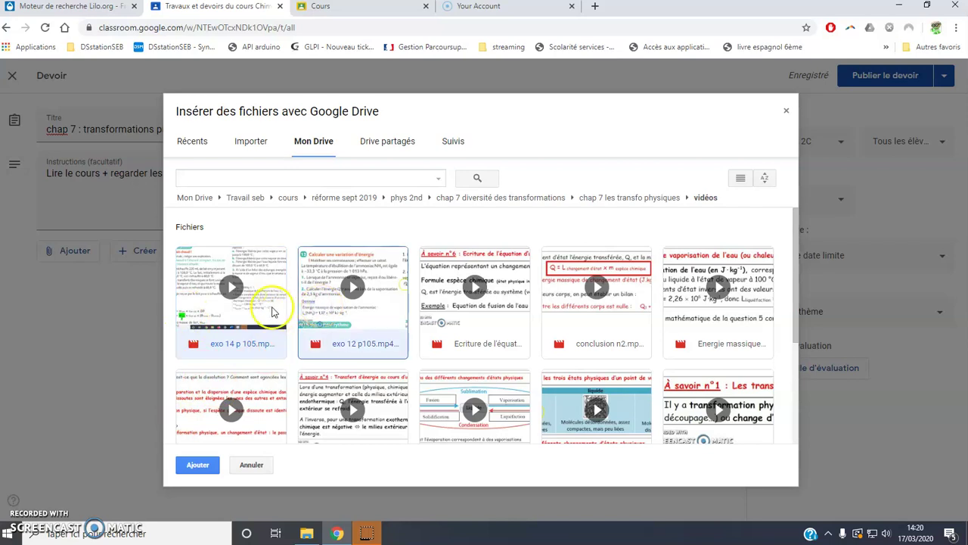
click(264, 307)
click(215, 462)
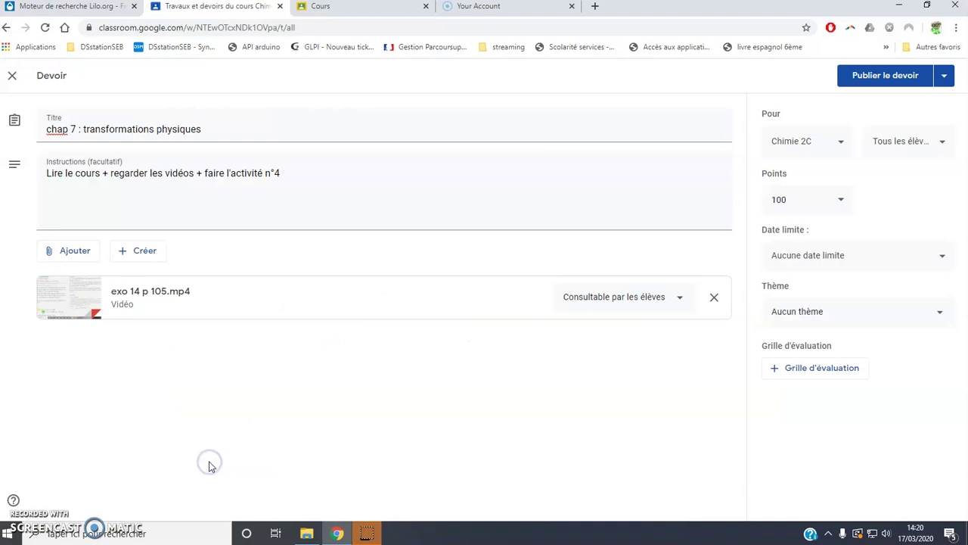
Import Chap 7 les transformations physiques.pdf from the computer's chap 7 les transfo physiques folder into the assignment
click(75, 251)
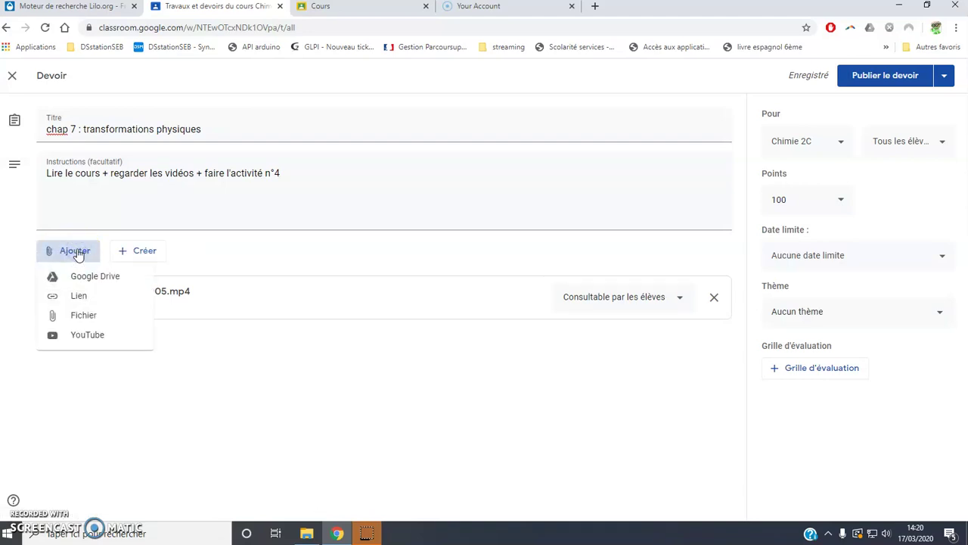
click(97, 318)
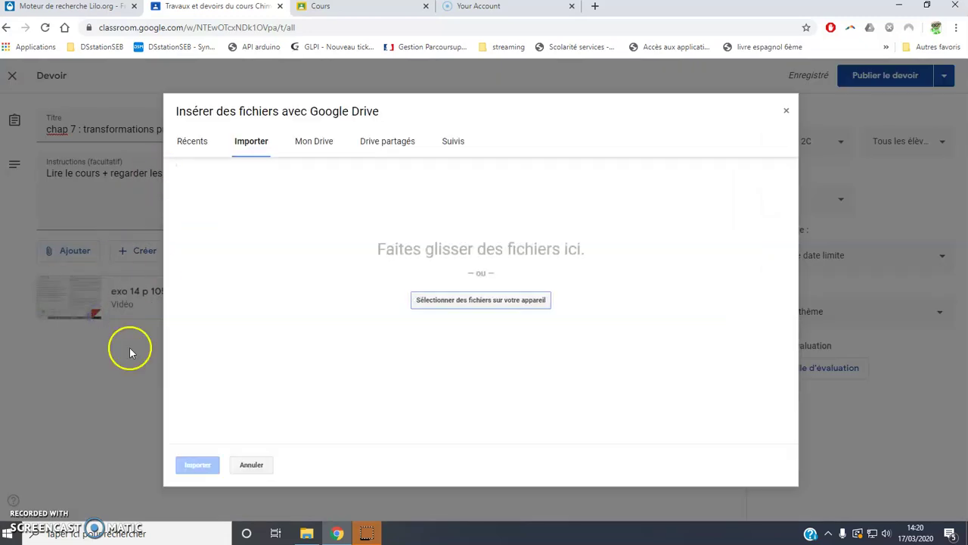
click(310, 536)
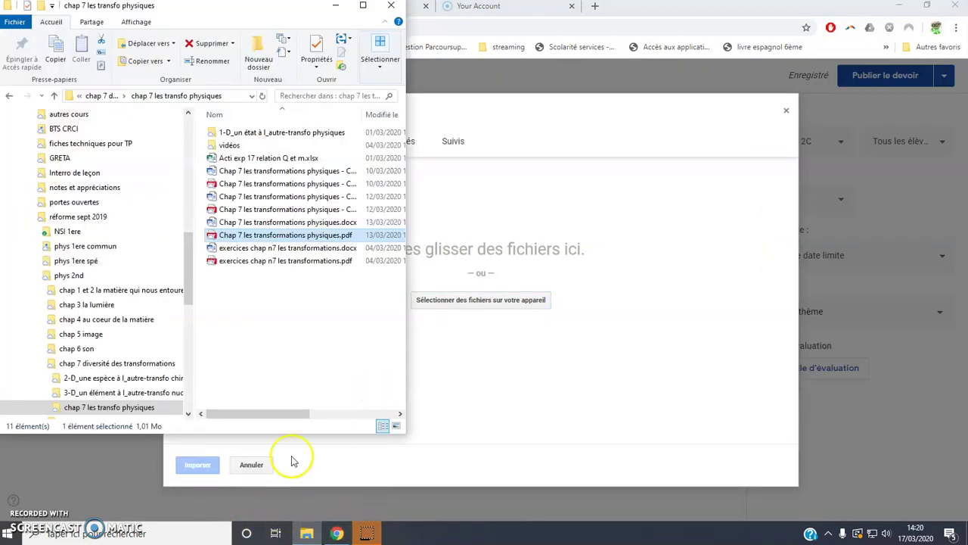
drag(225, 236, 519, 280)
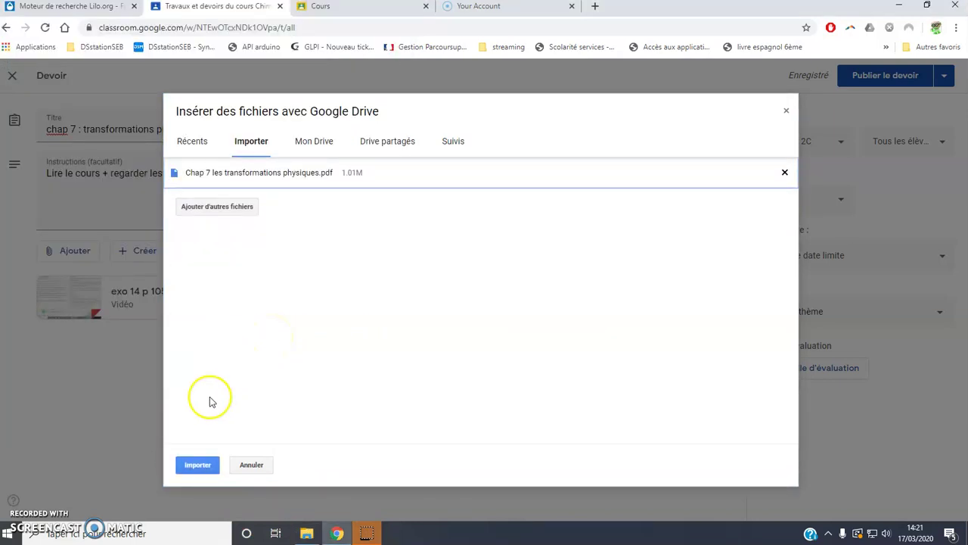
click(199, 464)
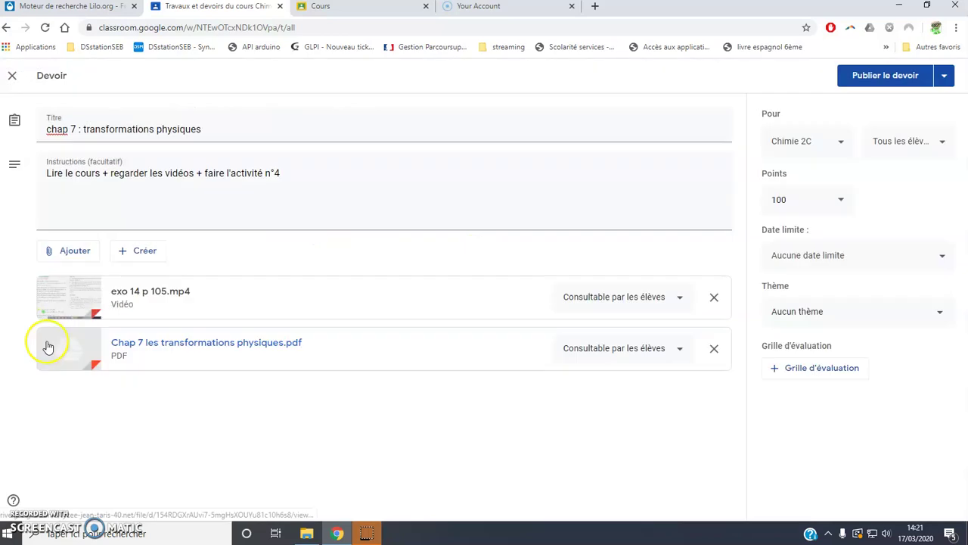
Browse Mon Drive through Travail seb, informatique and Google to the QCM 2nd folder for another attachment
click(80, 252)
click(91, 280)
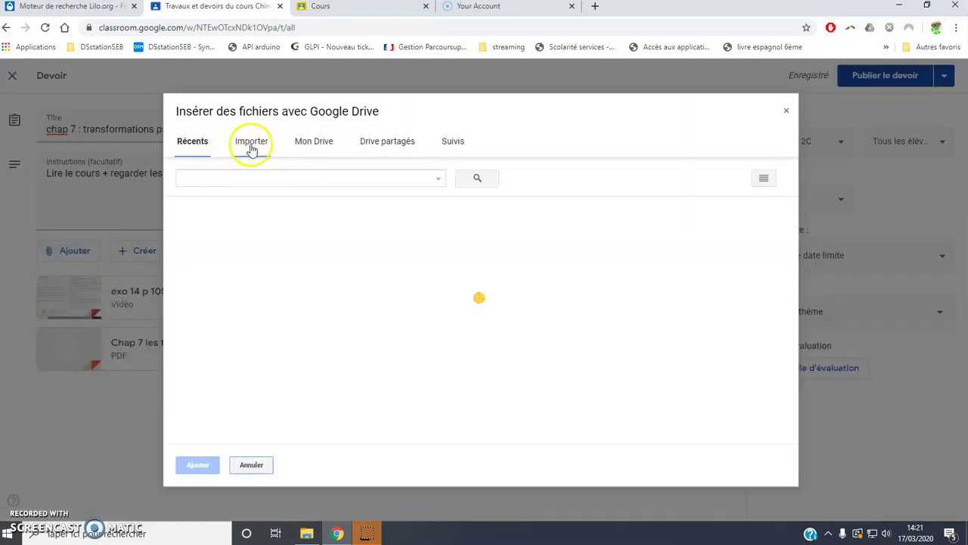
click(314, 143)
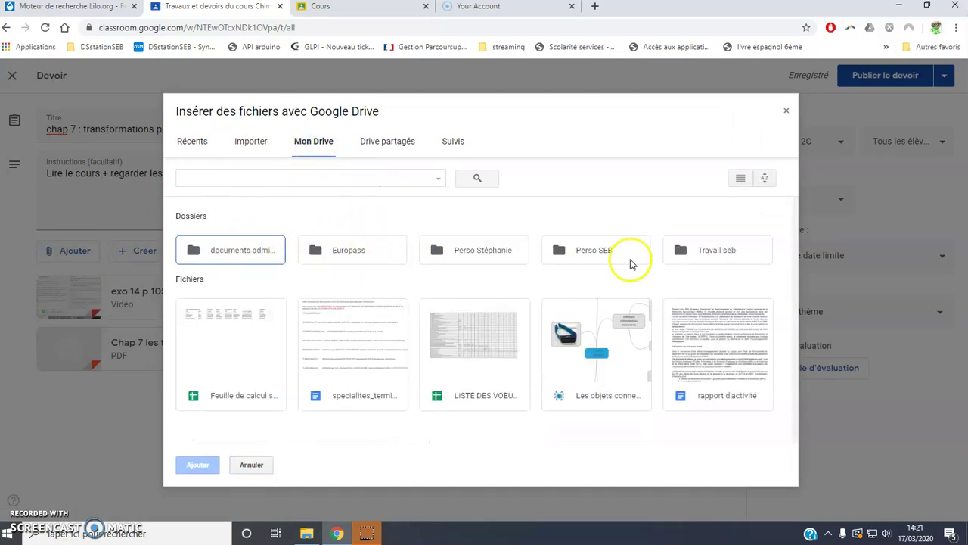
double_click(716, 255)
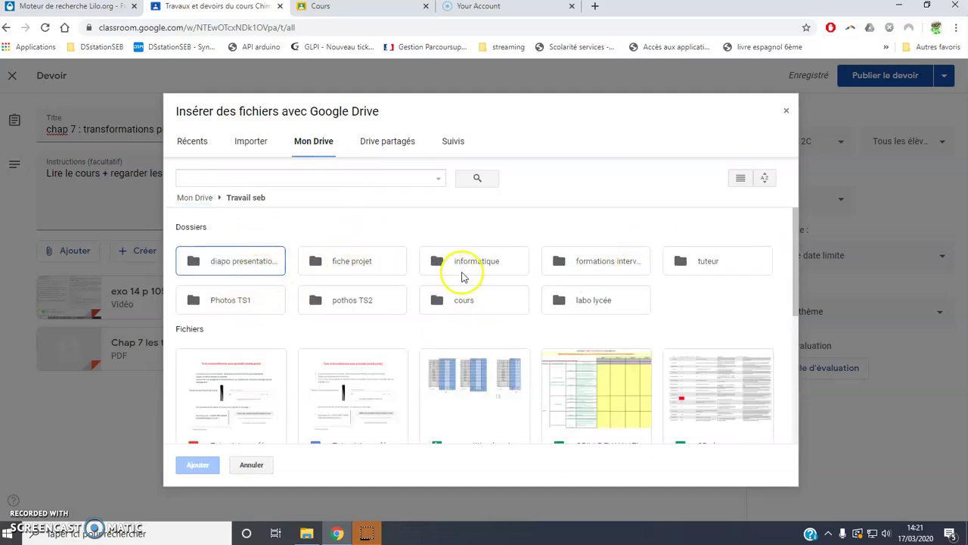
double_click(492, 265)
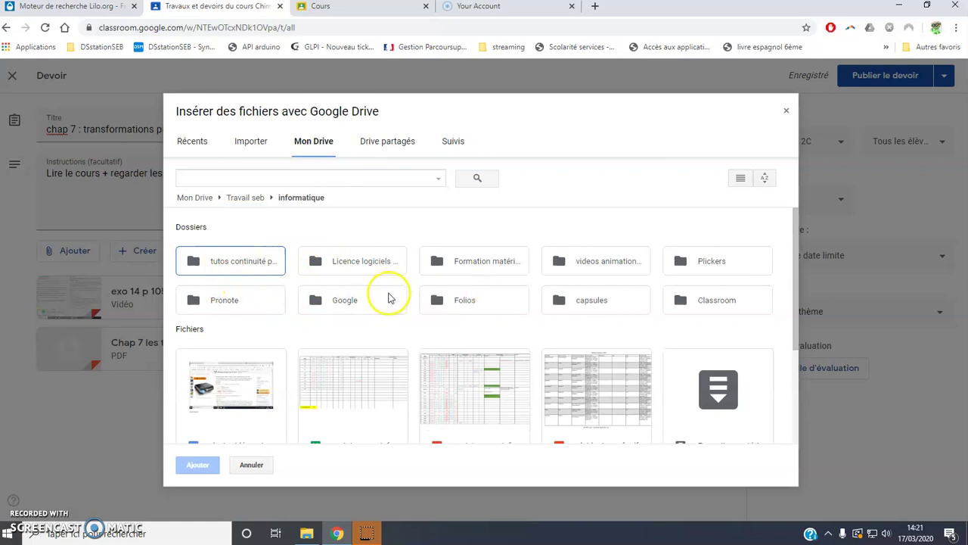
double_click(354, 300)
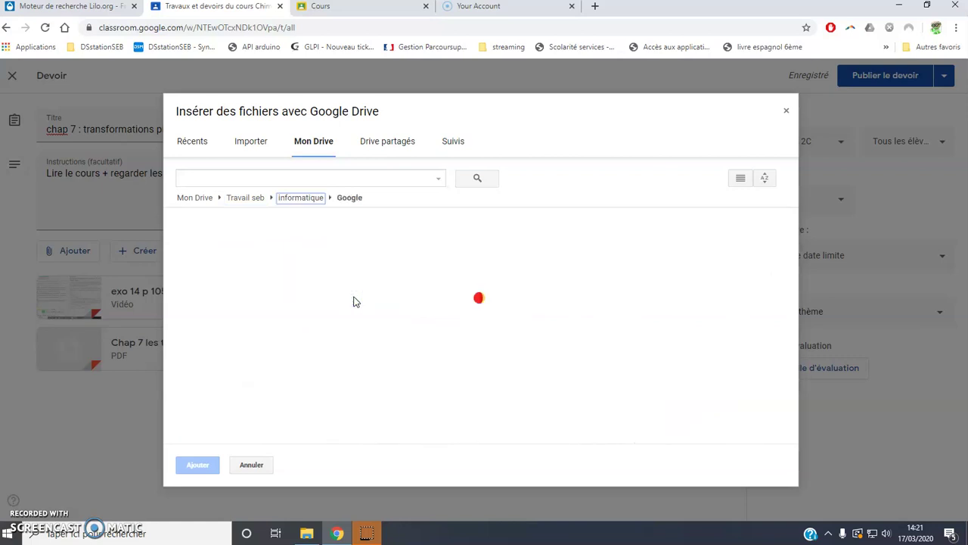
double_click(368, 263)
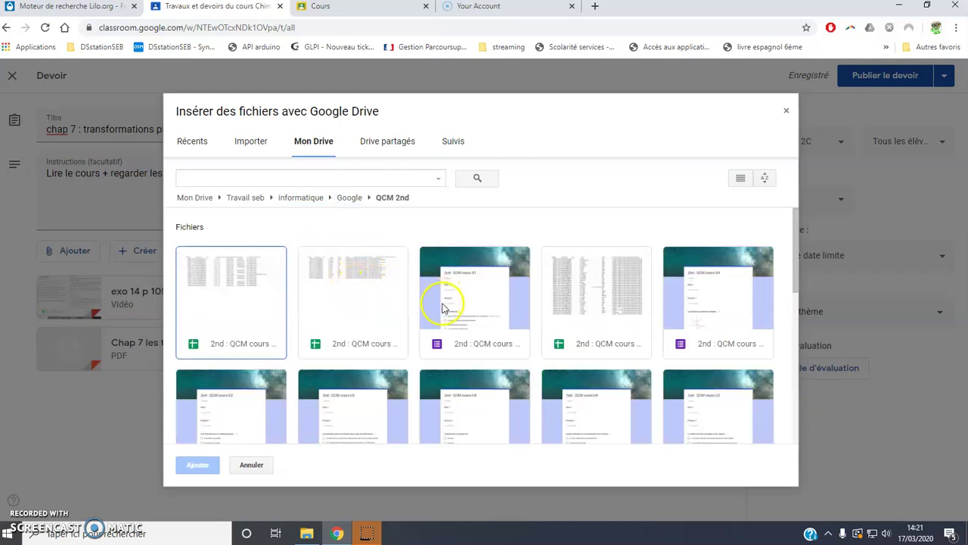
Attach the Google Forms quiz 2nd : QCM cours S1 from the QCM 2nd folder to the assignment
scroll(310, 303, down, 1)
click(466, 262)
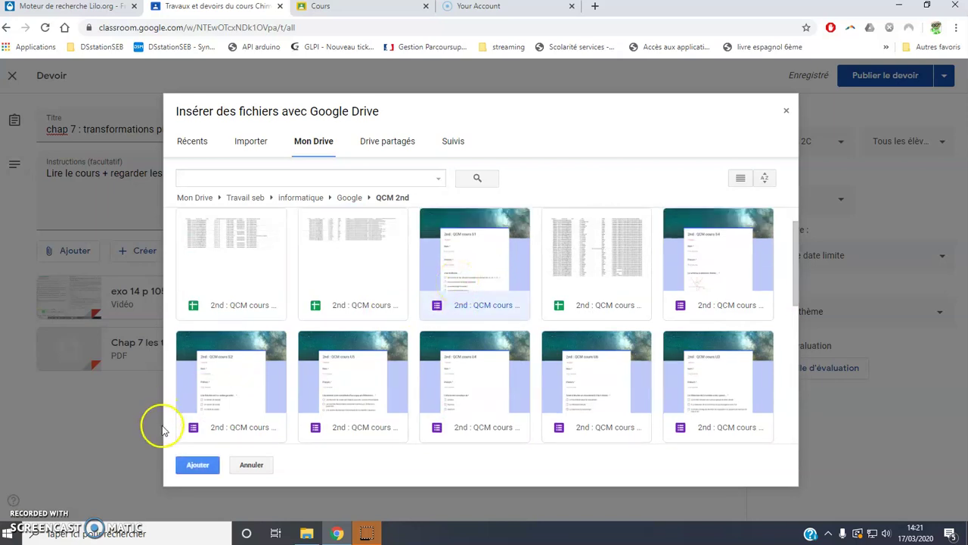
click(197, 466)
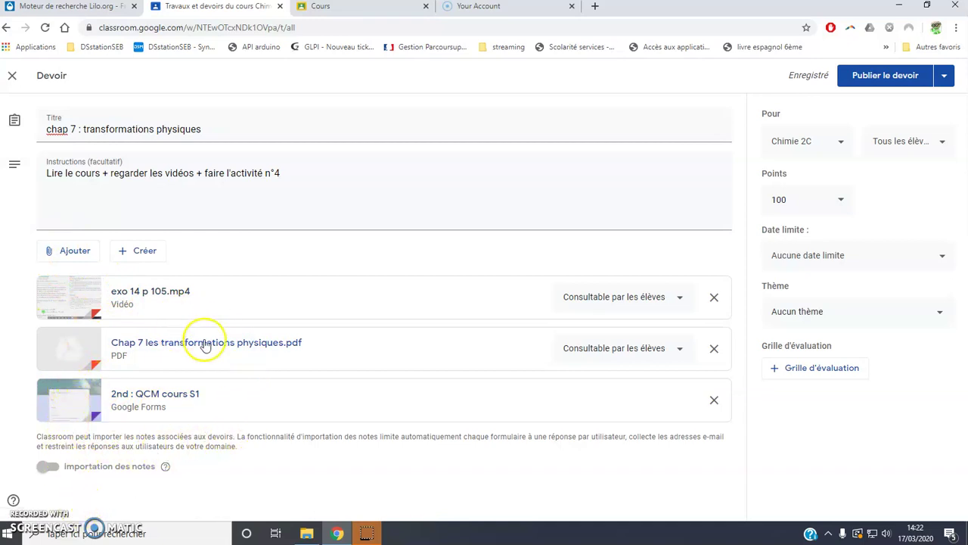
Set the assignment's due date to 25 mars 2020 and publish it to the class
click(811, 255)
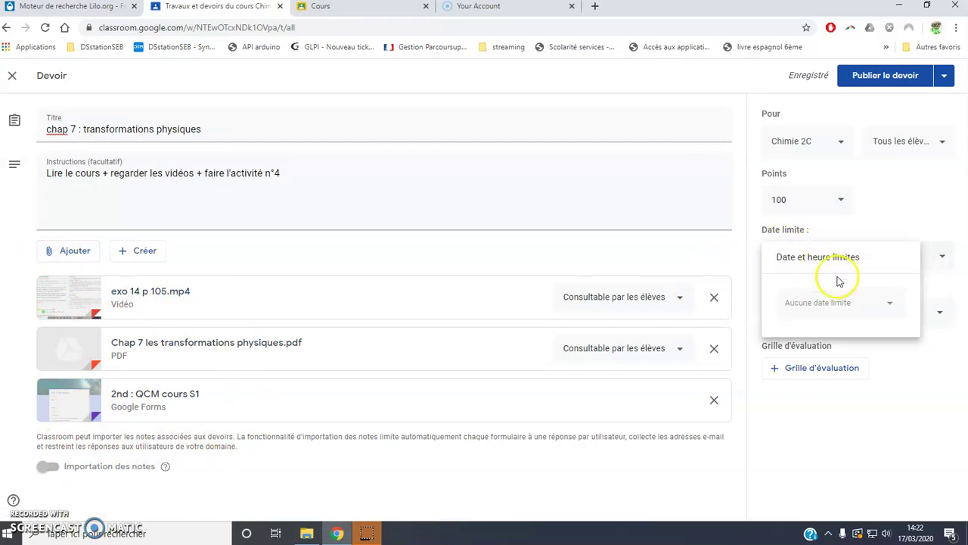
click(889, 303)
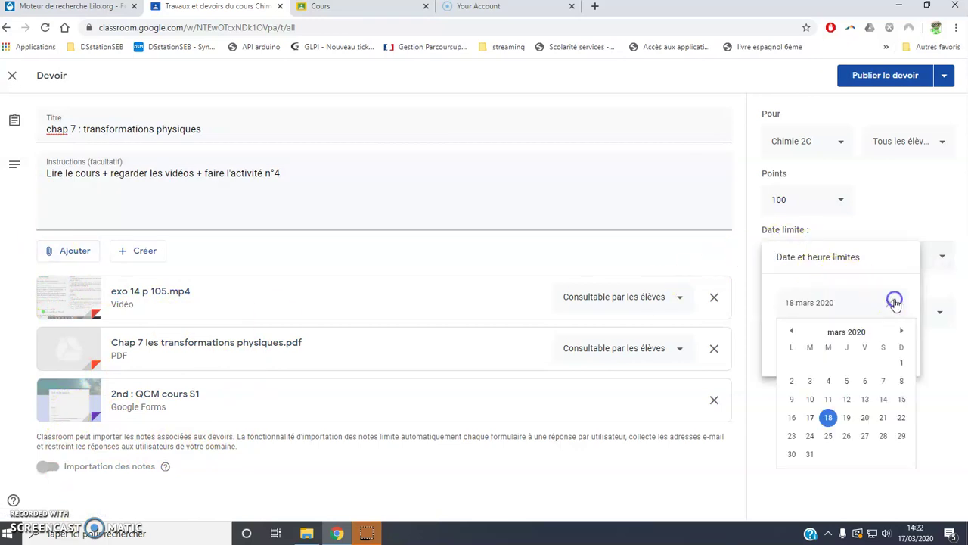
click(828, 436)
click(844, 312)
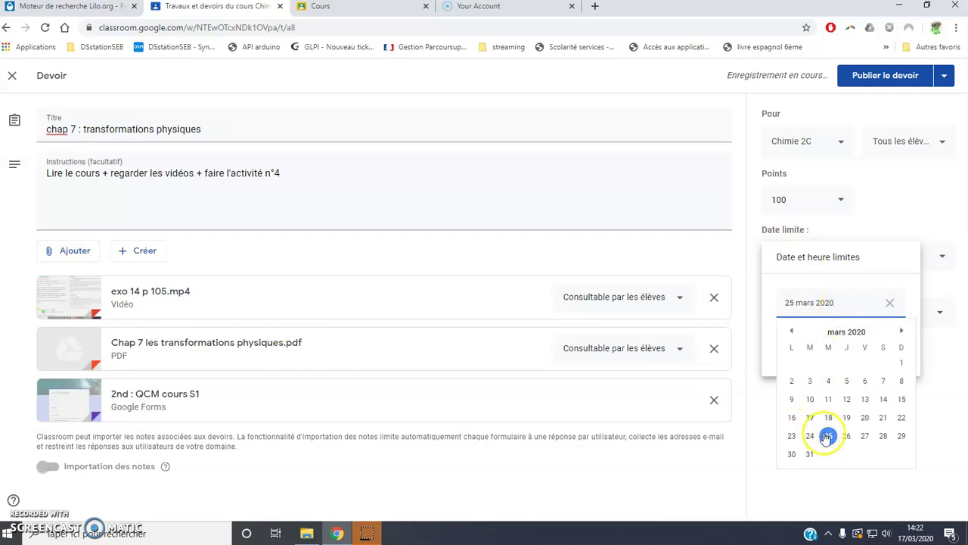
click(831, 439)
click(821, 348)
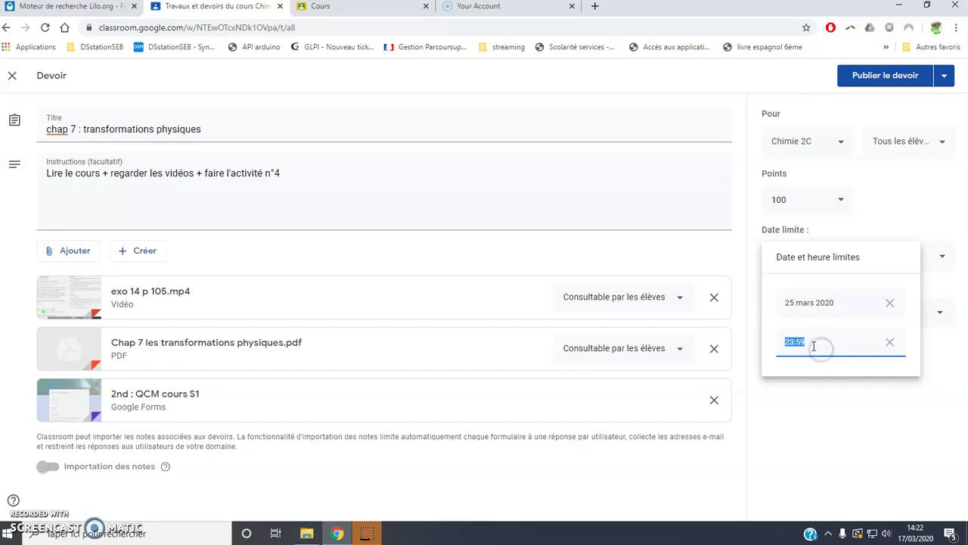
click(798, 416)
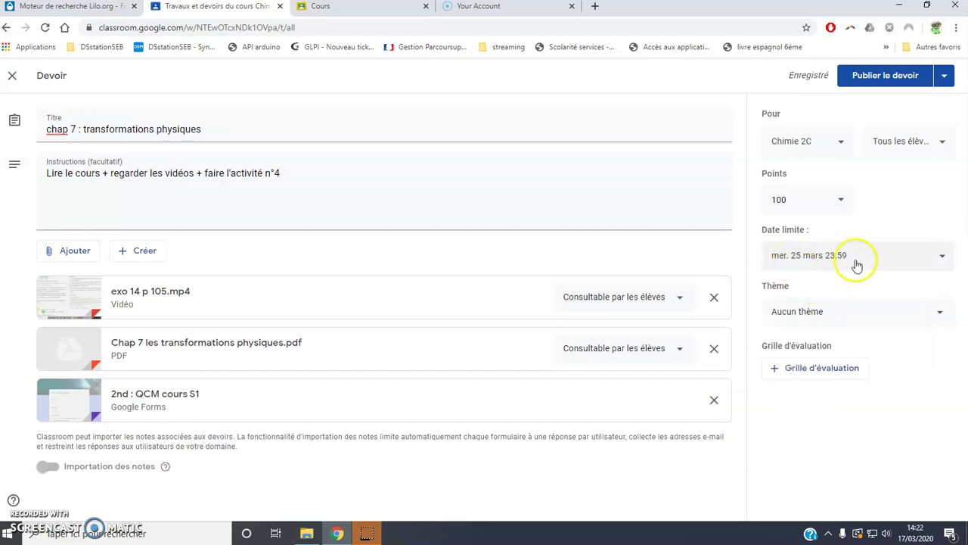
click(903, 83)
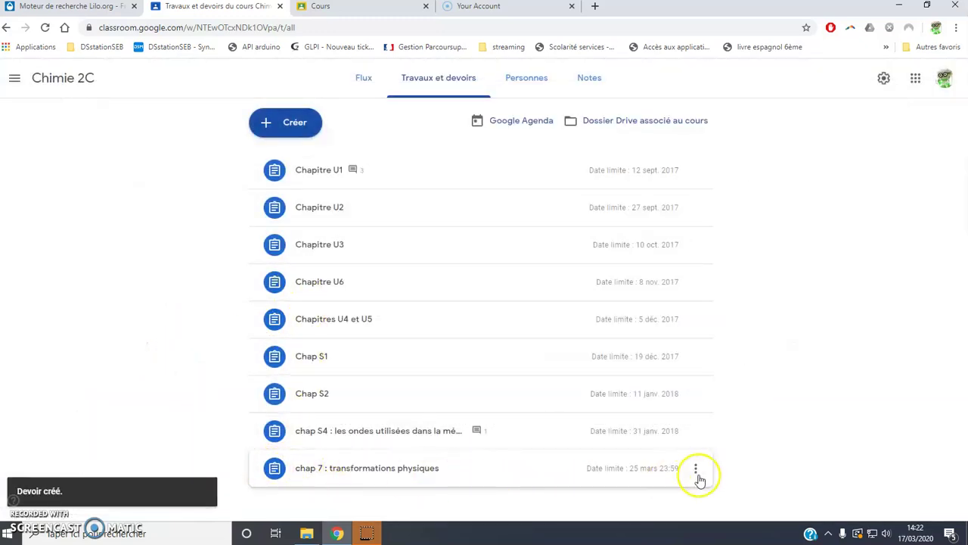
Reopen the published assignment chap 7 : transformations physiques for review, save it and view the course stream
click(697, 475)
click(674, 459)
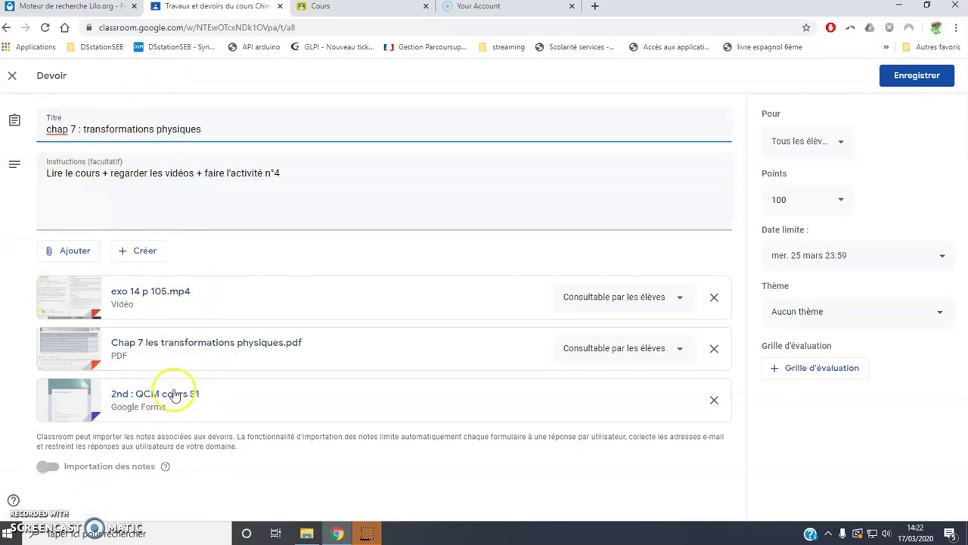
click(900, 77)
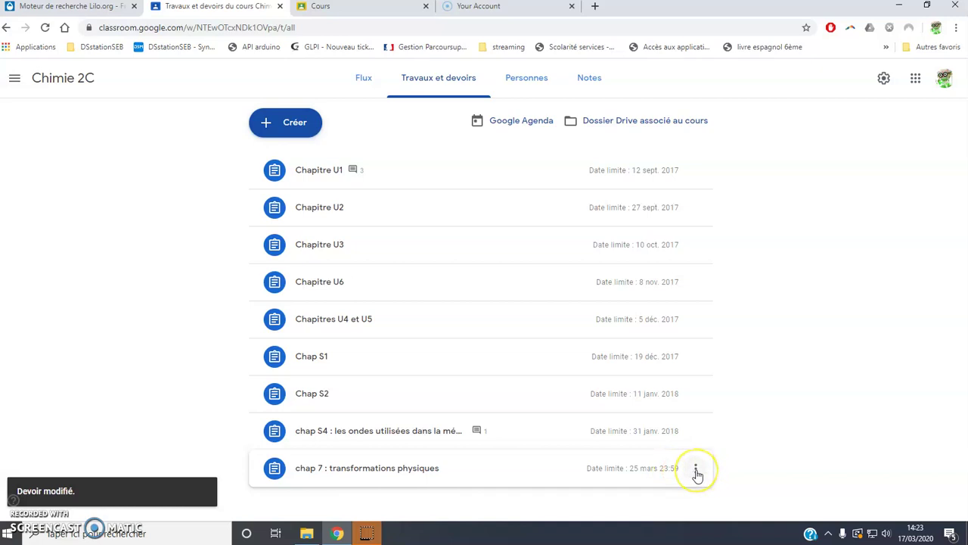
click(361, 80)
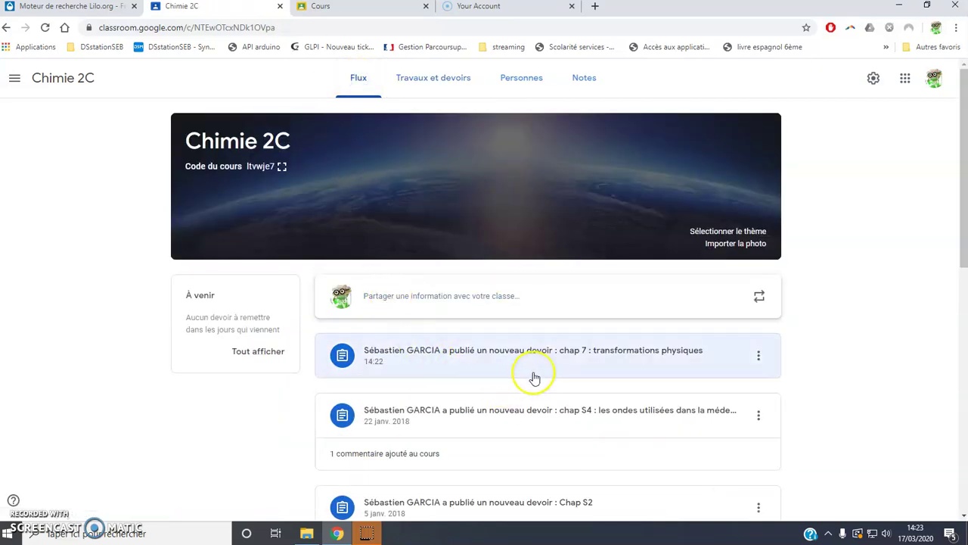